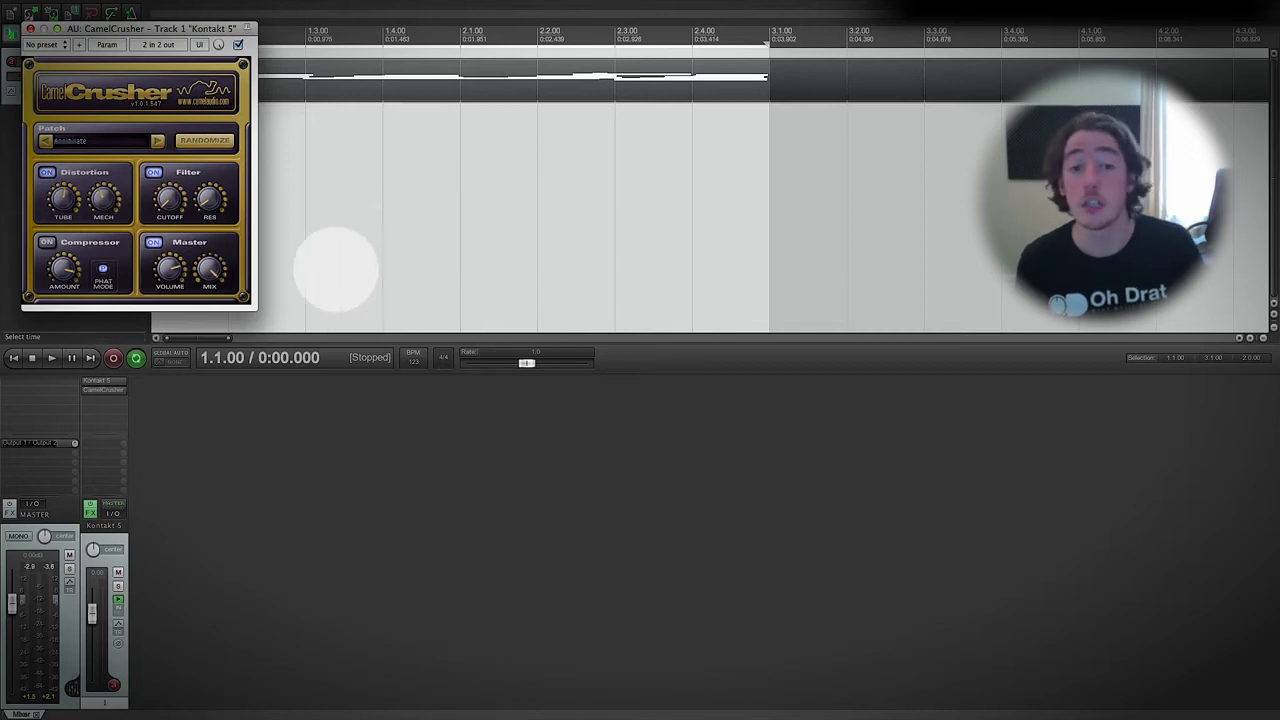
Delete the CamelCrusher effect from the Kontakt 5 track's FX chain.
{"action": "right_click", "coordinate": [103, 389]}
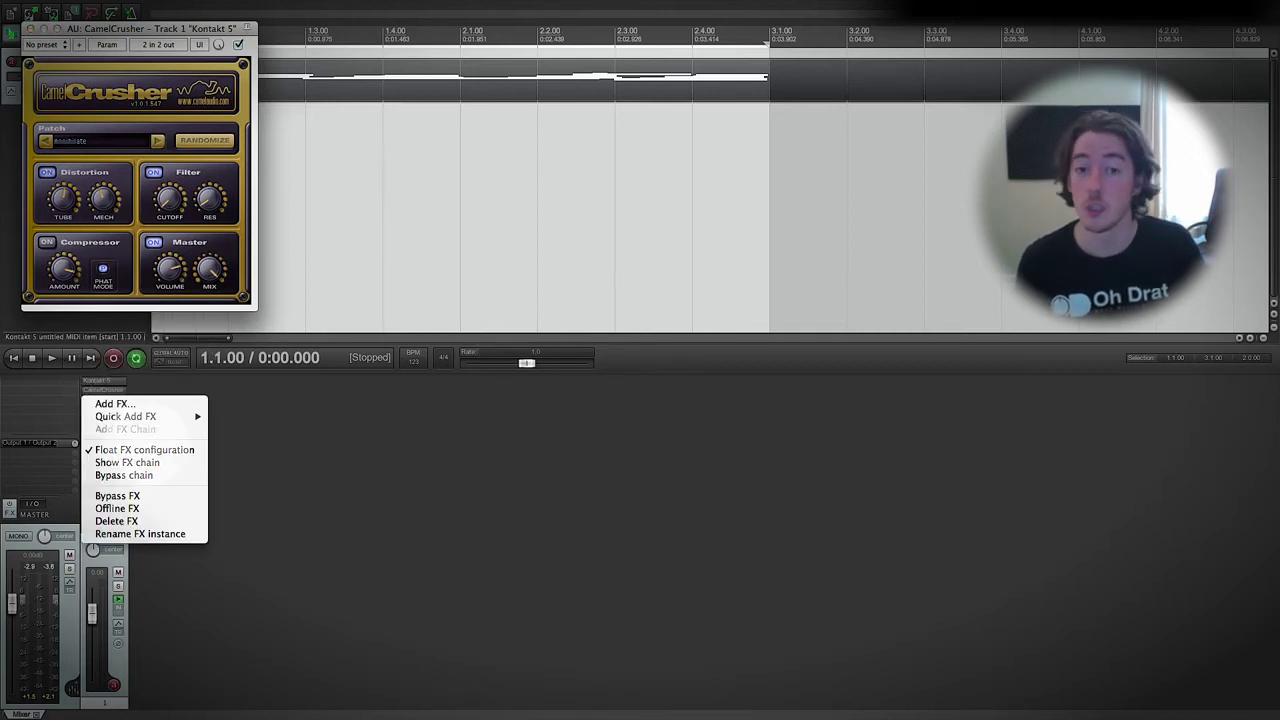
{"action": "left_click", "coordinate": [145, 520]}
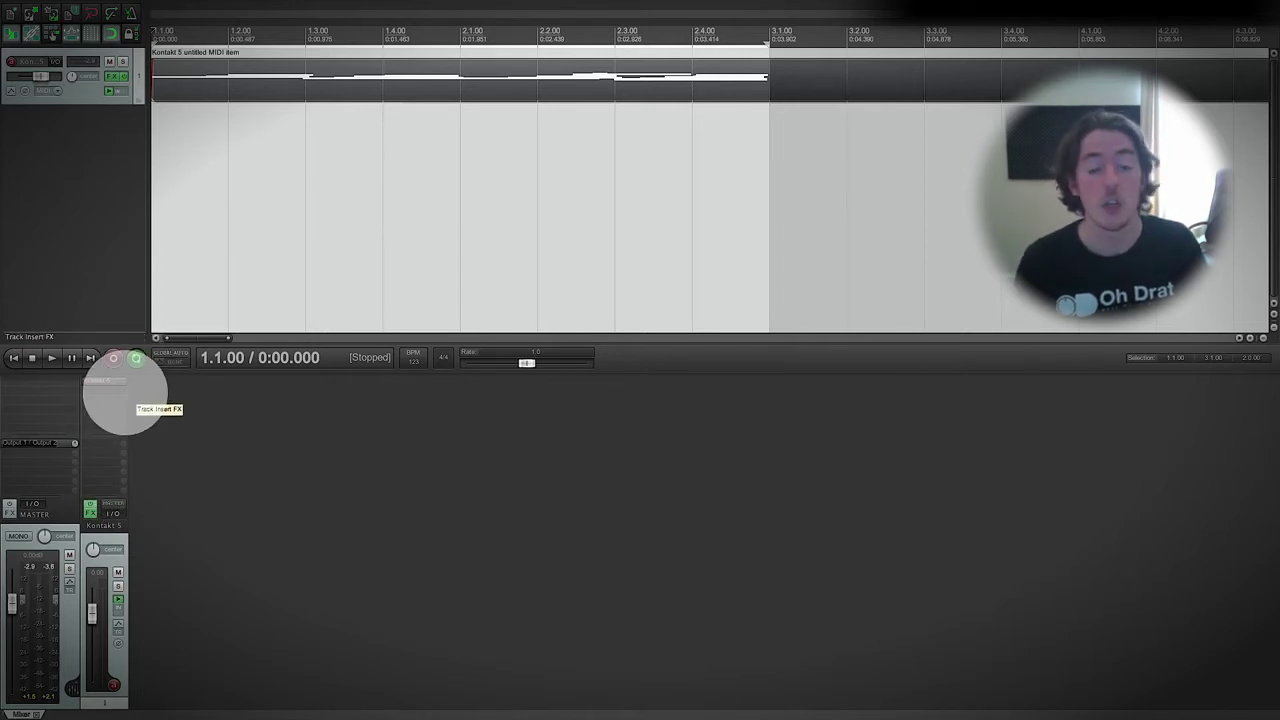
Insert the VST TimeMachine effect after Kontakt 5 on the track.
{"action": "left_click", "coordinate": [102, 395]}
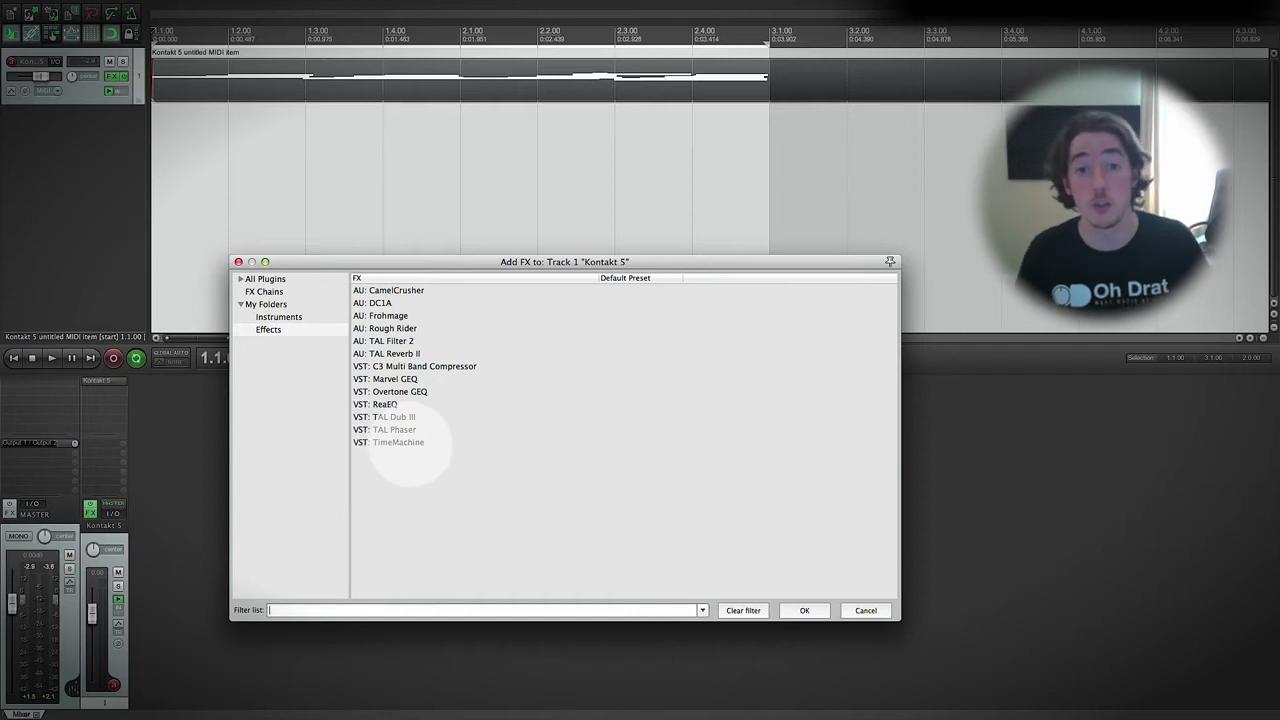
{"action": "double_click", "coordinate": [405, 443]}
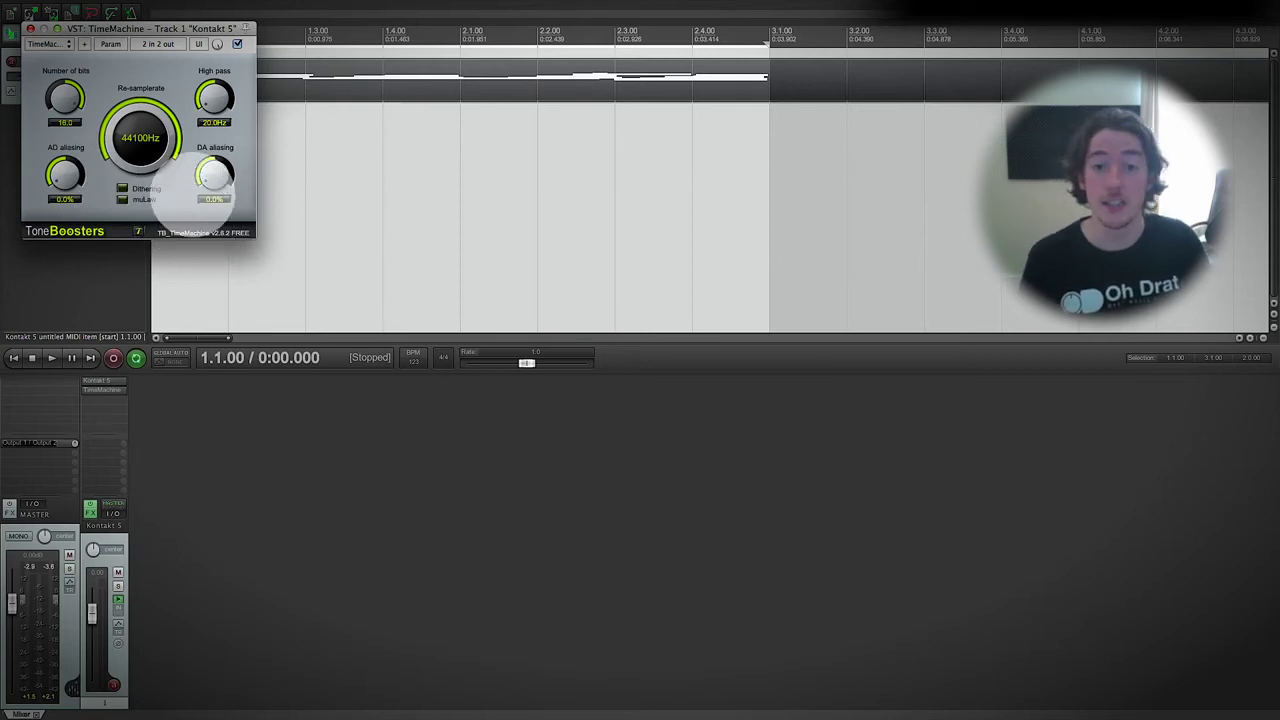
{"action": "key", "text": "space"}
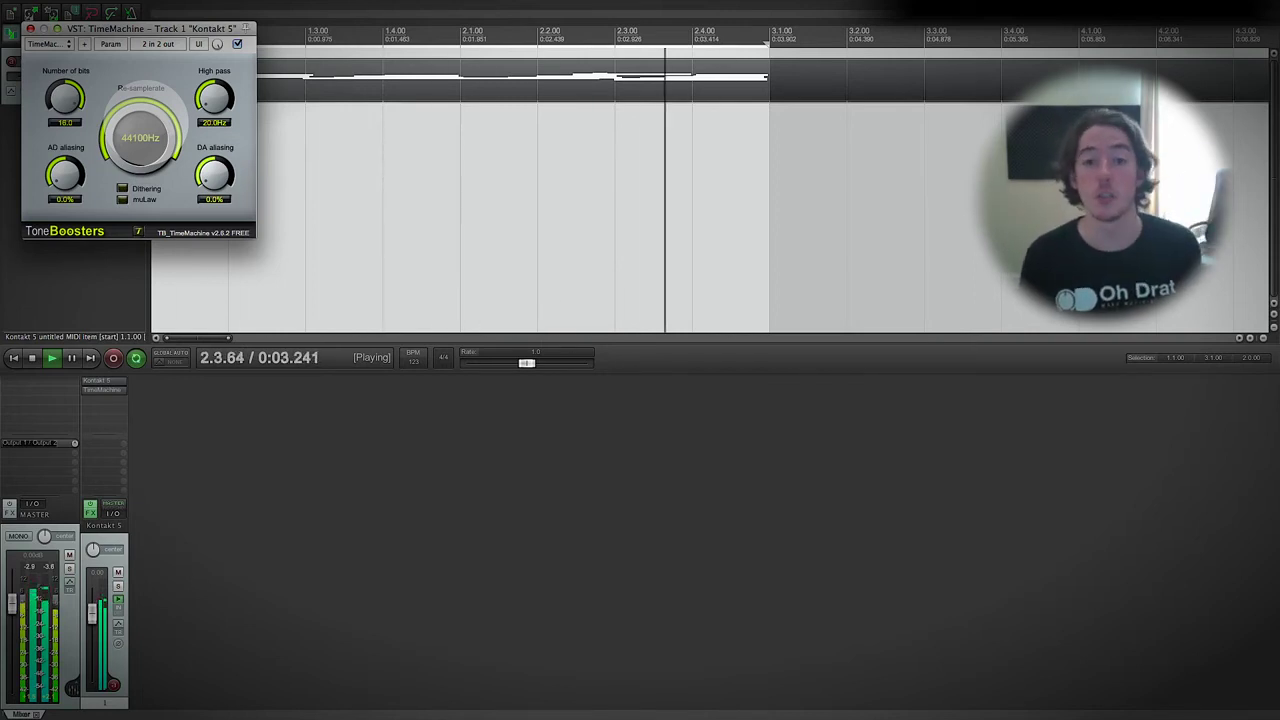
{"action": "left_click_drag", "start_coordinate": [140, 137], "coordinate": [155, 88]}
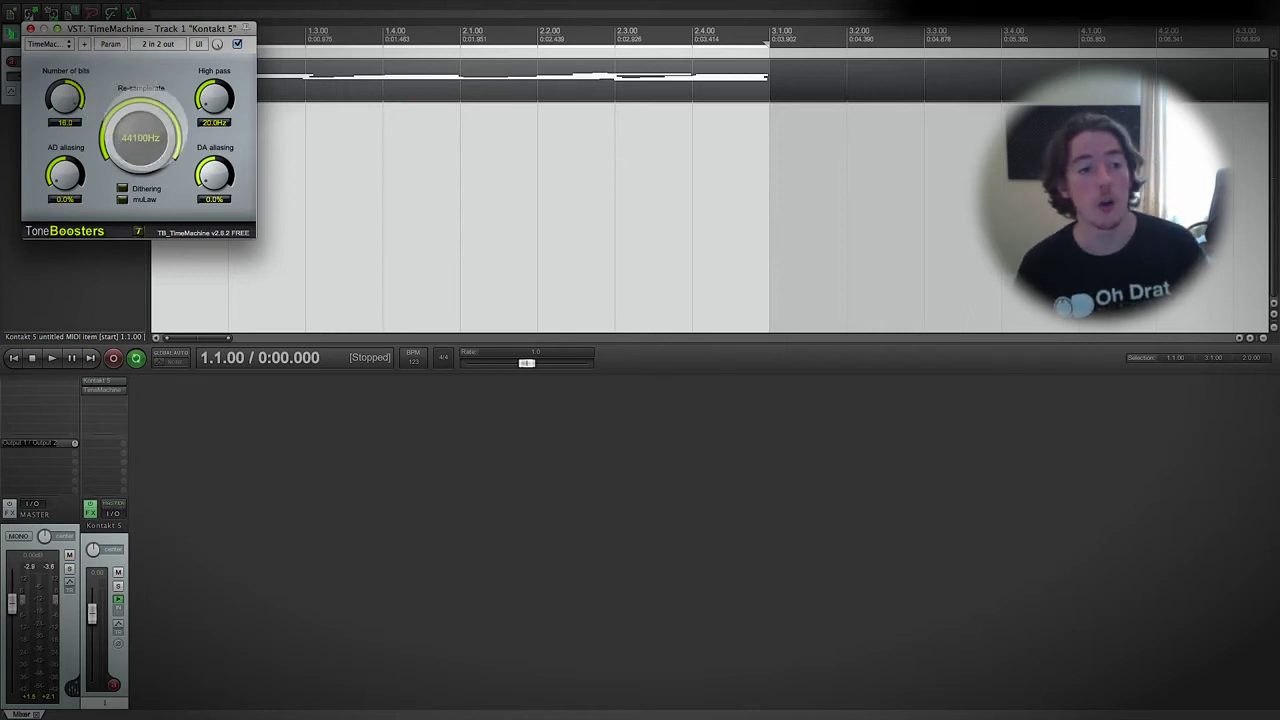
{"action": "left_click_drag", "start_coordinate": [137, 134], "coordinate": [148, 206]}
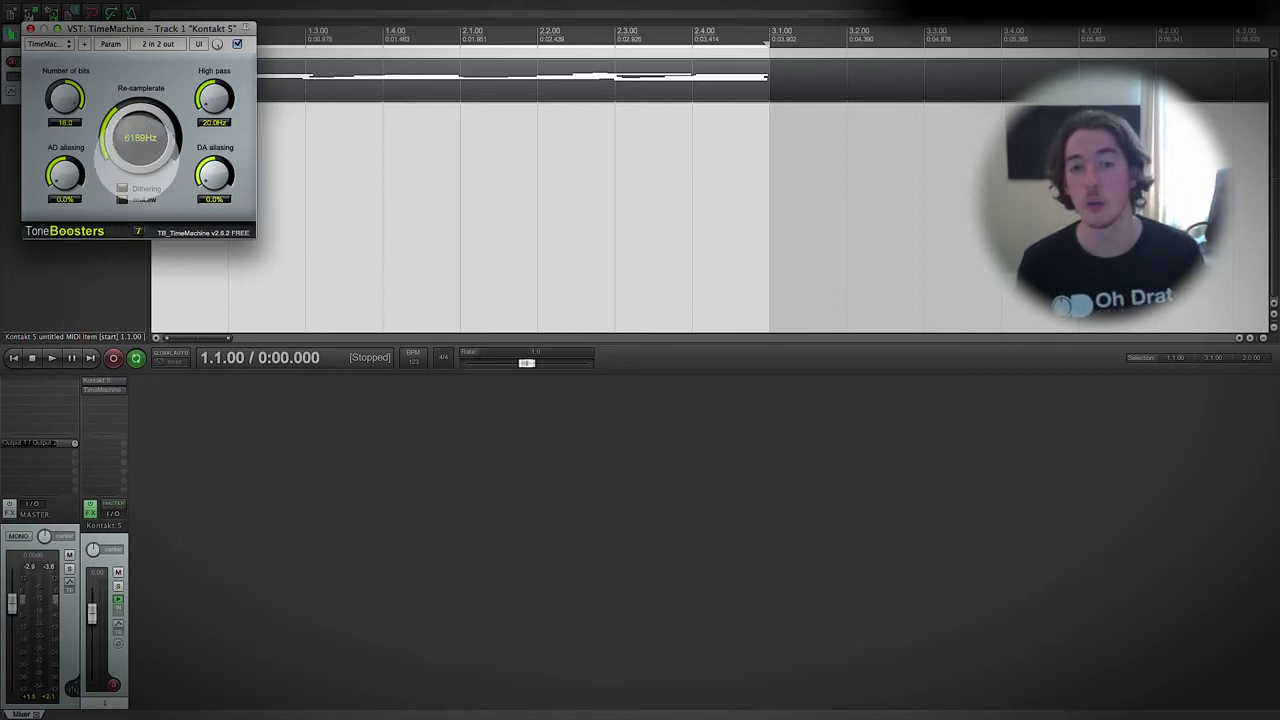
{"action": "left_click_drag", "start_coordinate": [130, 160], "coordinate": [127, 40]}
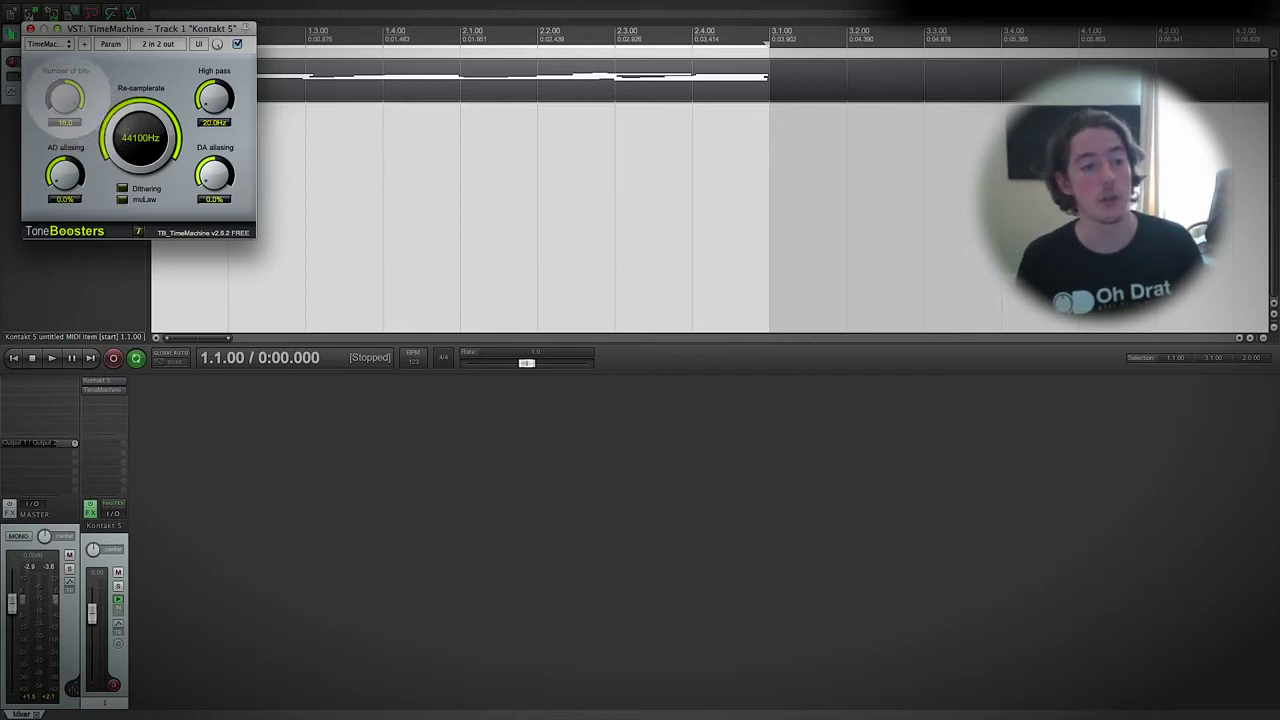
{"action": "key", "text": "space"}
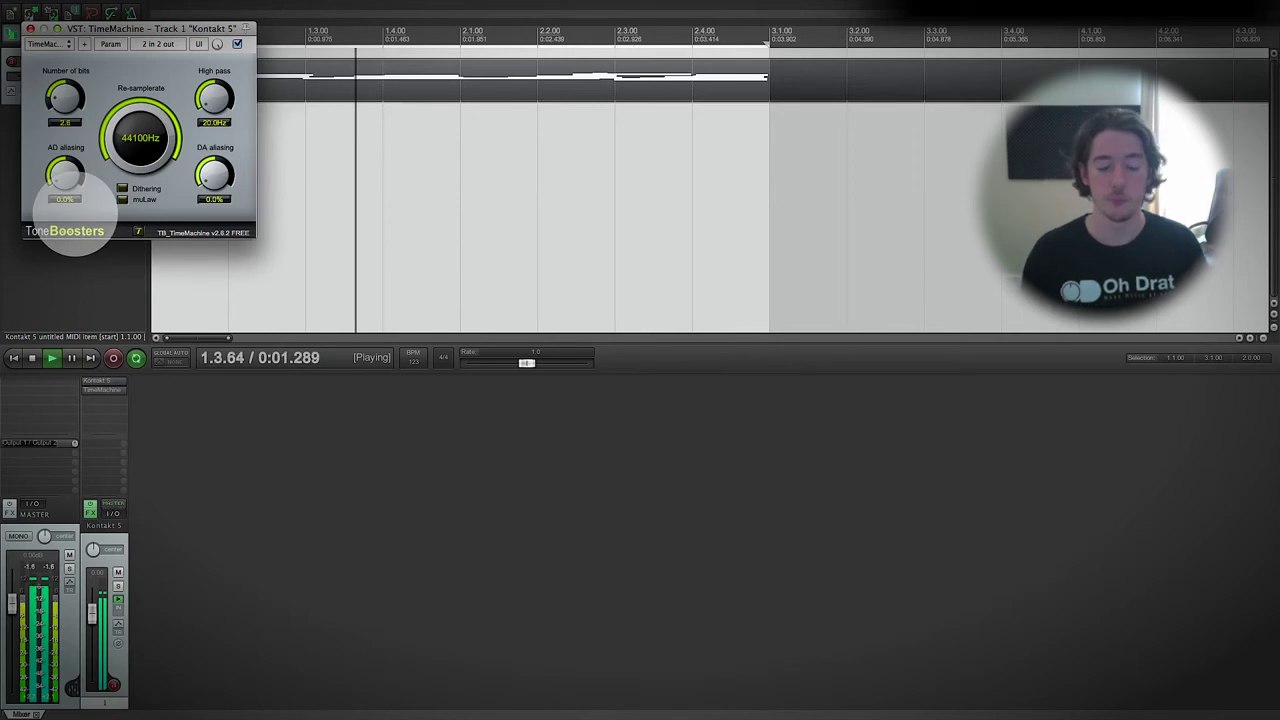
{"action": "key", "text": "space"}
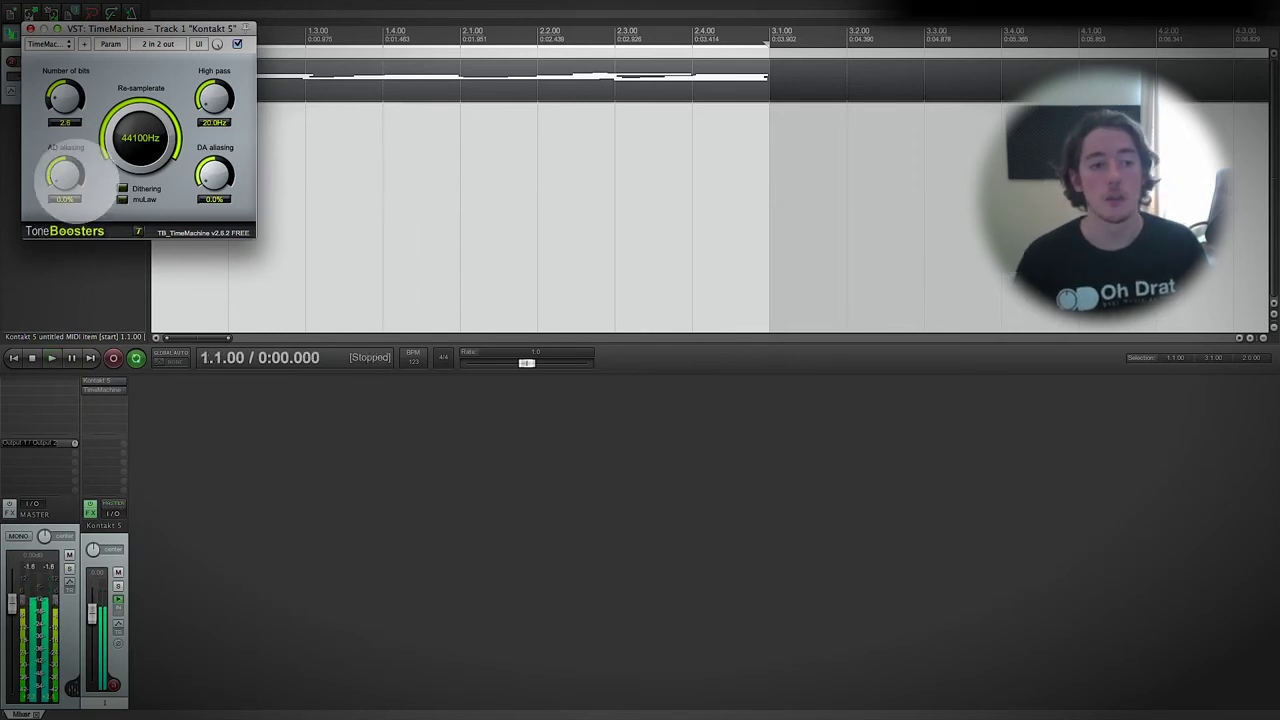
{"action": "left_click_drag", "start_coordinate": [65, 120], "coordinate": [57, 94]}
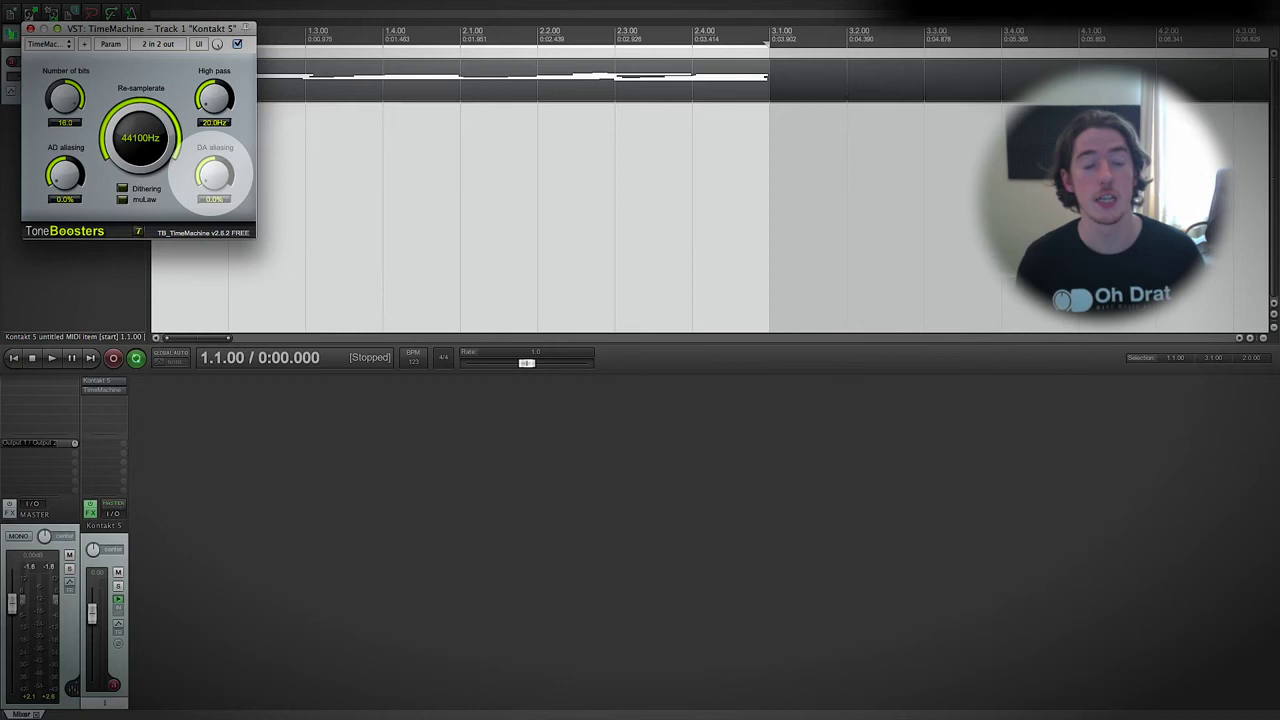
Start playback and turn TimeMachine's Number of bits down from 16 to 8.1.
{"action": "key", "text": "space"}
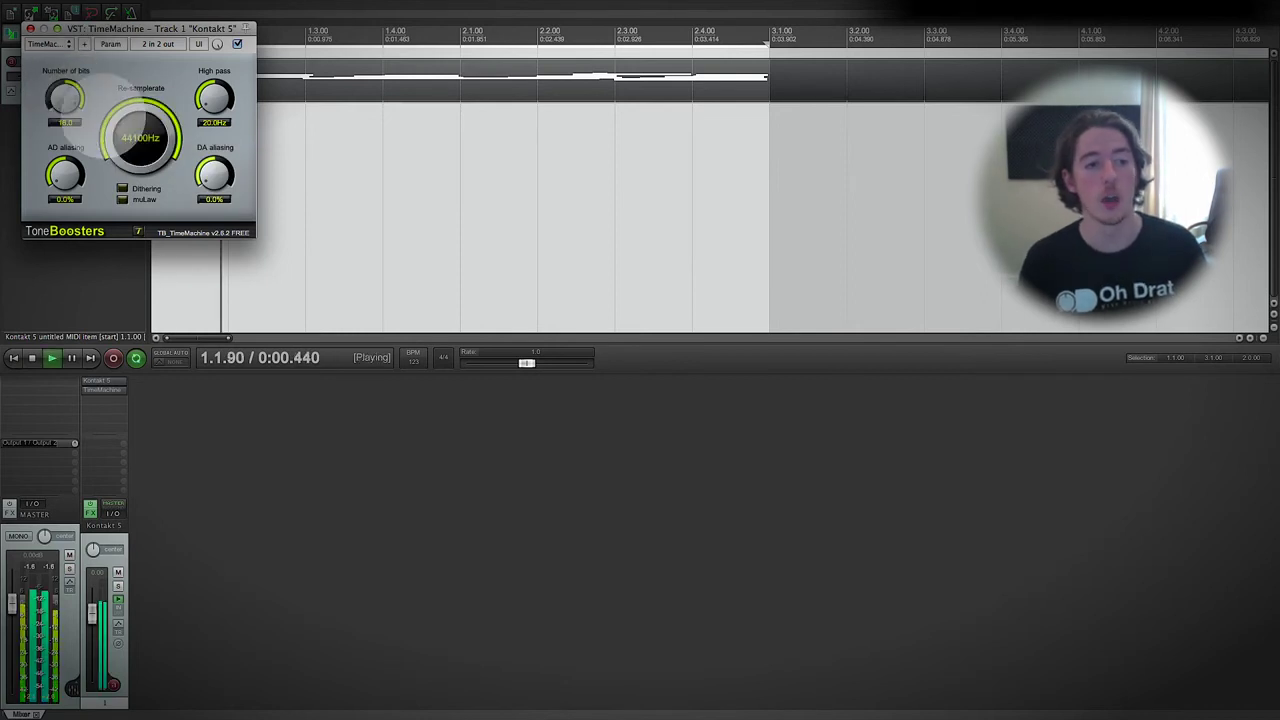
{"action": "left_click_drag", "start_coordinate": [64, 97], "coordinate": [163, 223]}
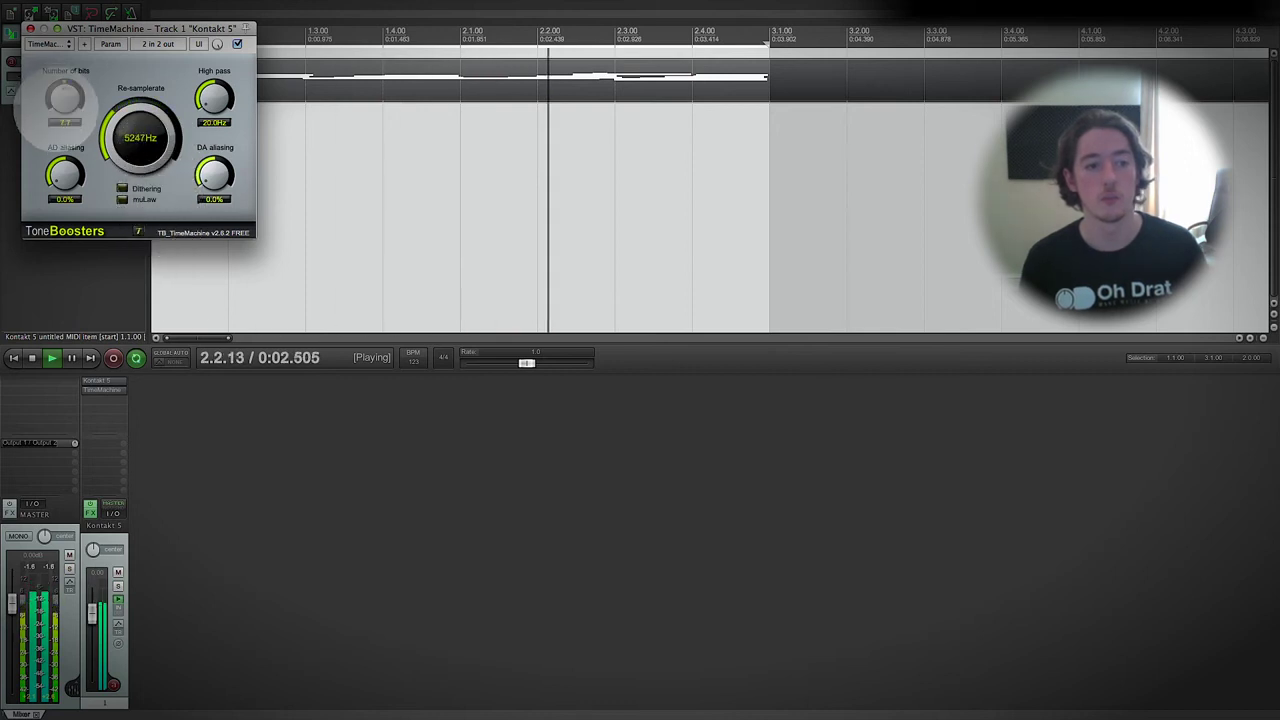
Lower TimeMachine's Number of bits further to 6.8.
{"action": "left_click_drag", "start_coordinate": [57, 107], "coordinate": [95, 128]}
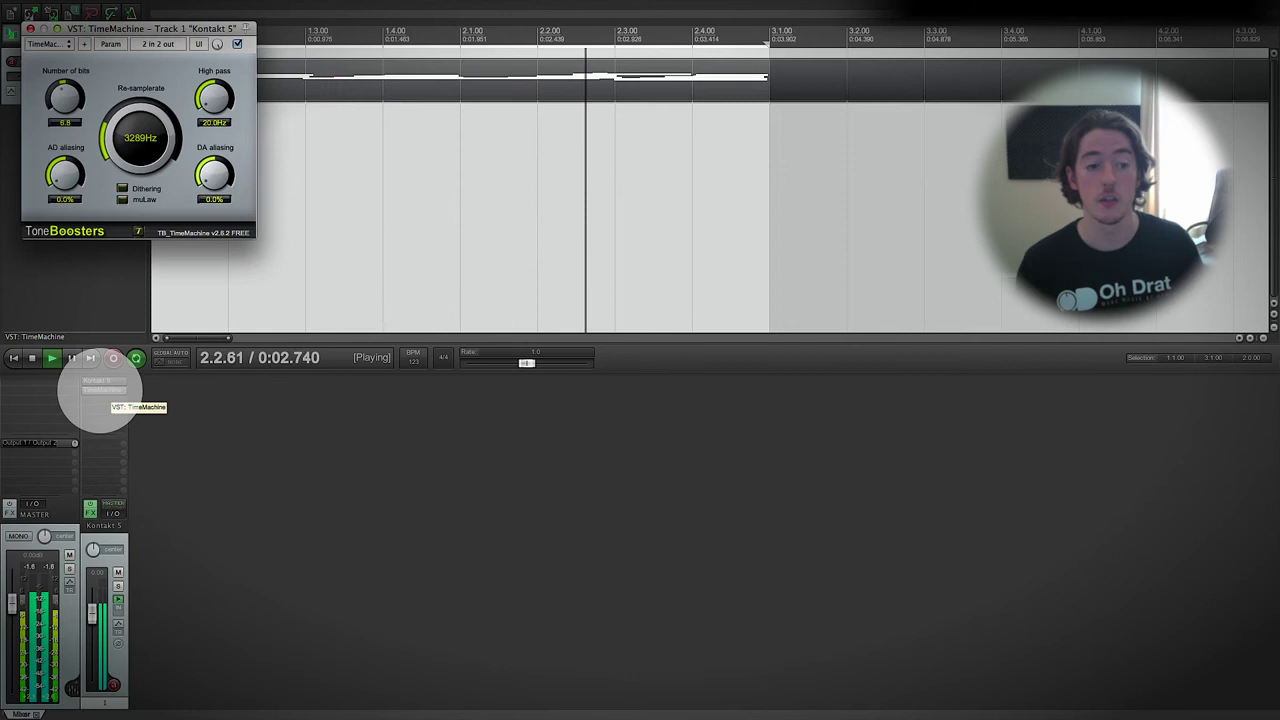
{"action": "right_click", "coordinate": [100, 390]}
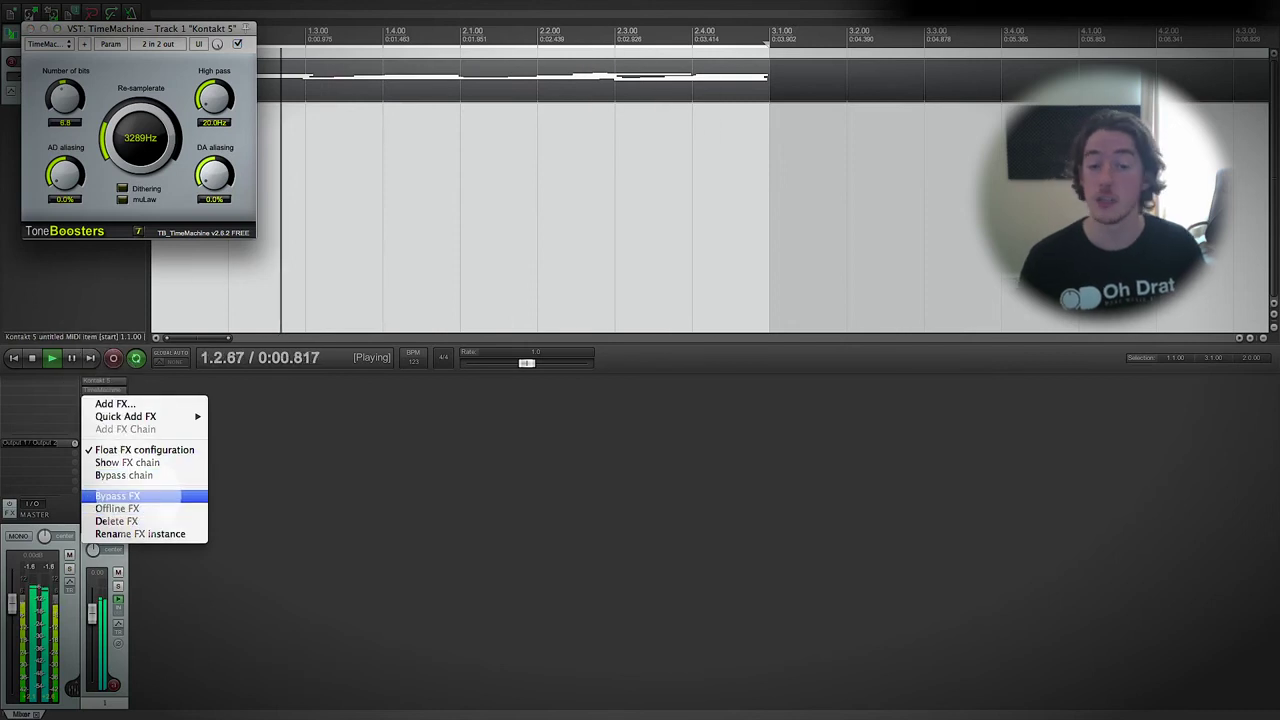
{"action": "left_click", "coordinate": [155, 496]}
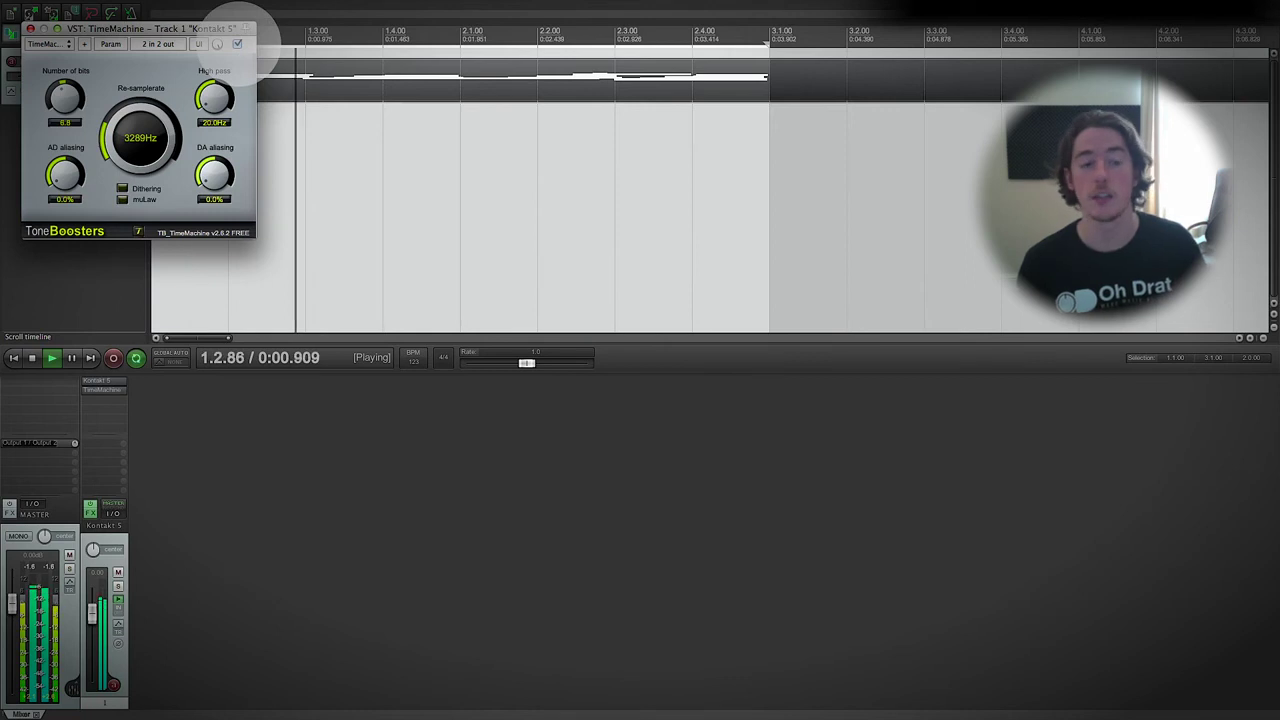
{"action": "left_click", "coordinate": [237, 44]}
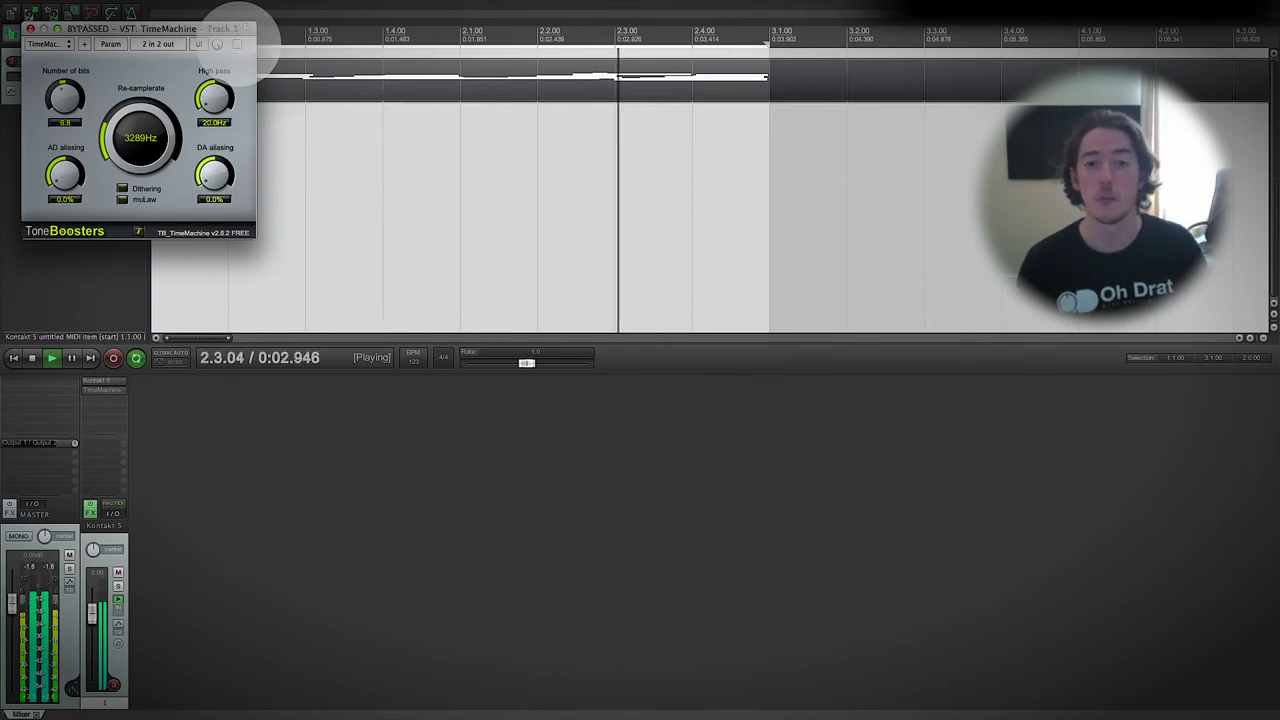
{"action": "left_click", "coordinate": [237, 44]}
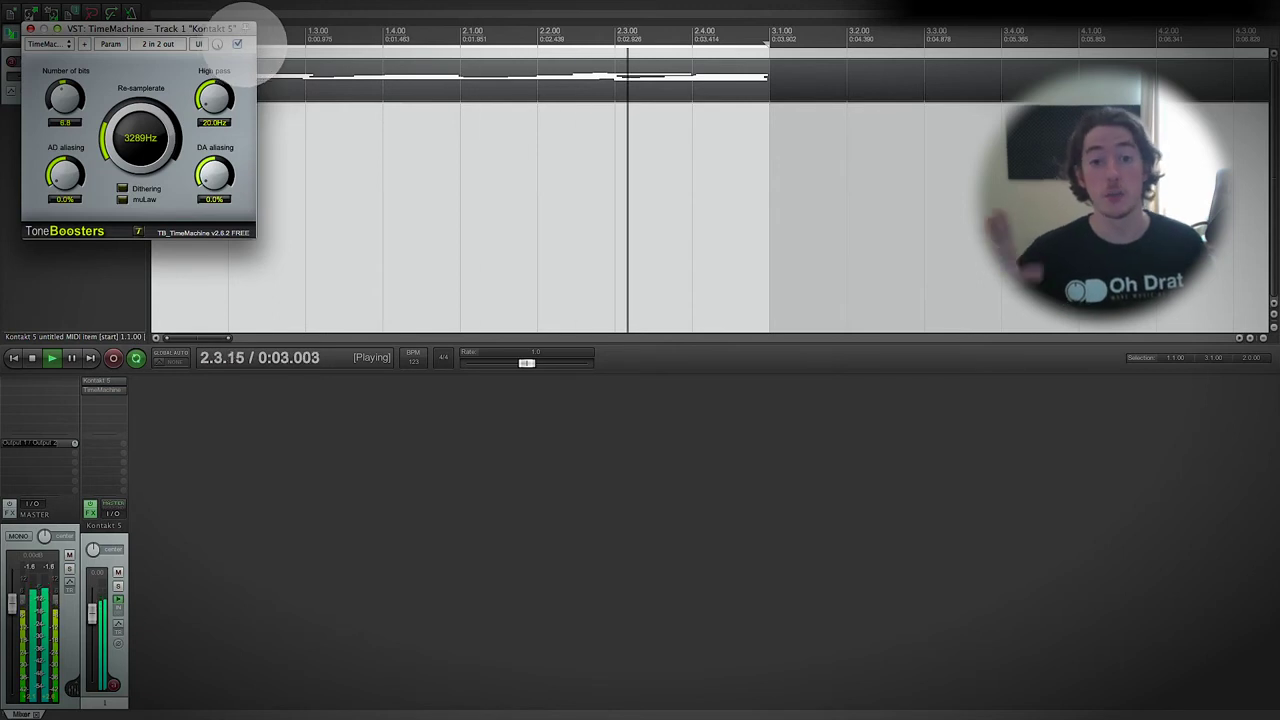
{"action": "left_click", "coordinate": [237, 44]}
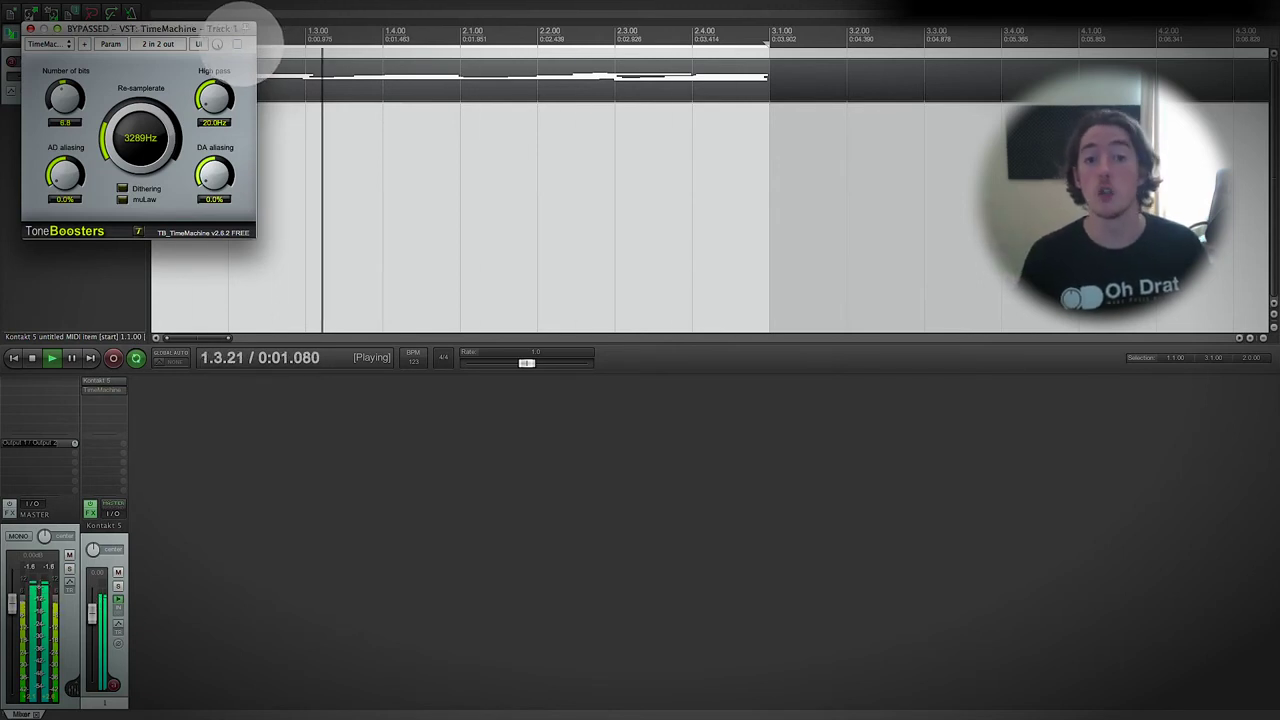
{"action": "left_click", "coordinate": [237, 44]}
{"action": "key", "text": "space"}
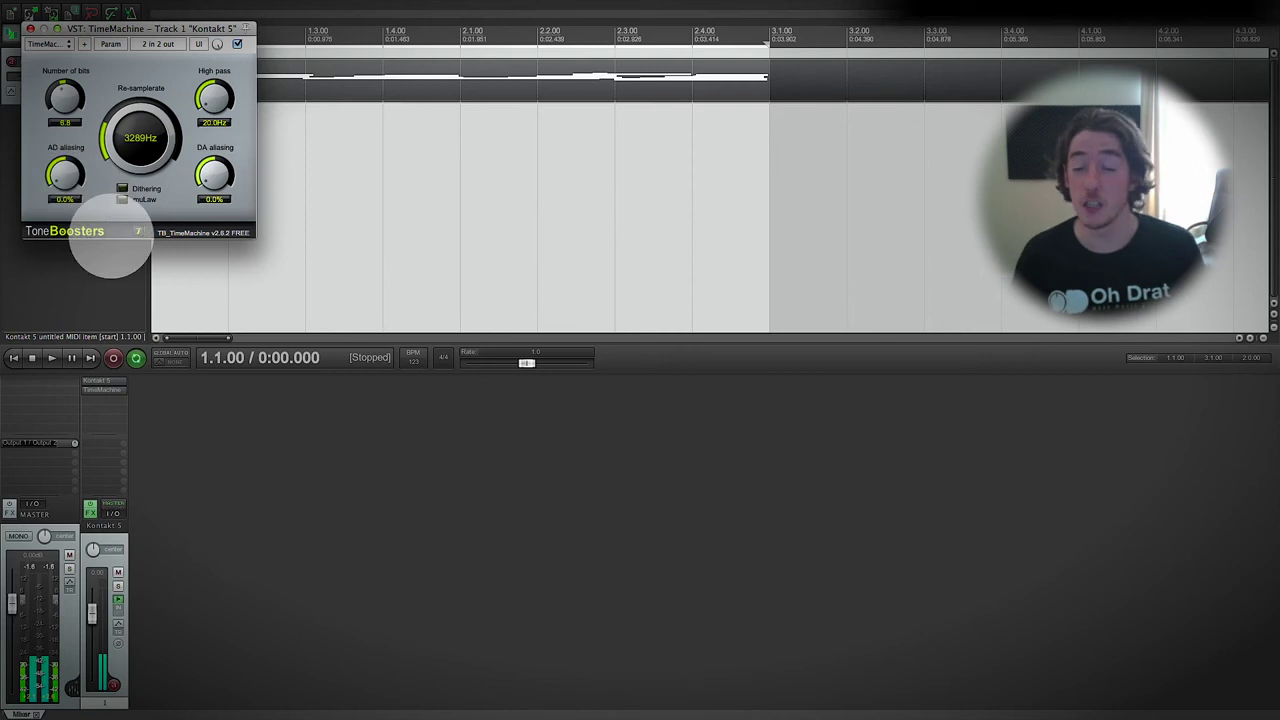
During playback, set AD aliasing to 84.3%, DA aliasing to 100%, and raise the re-samplerate.
{"action": "key", "text": "space"}
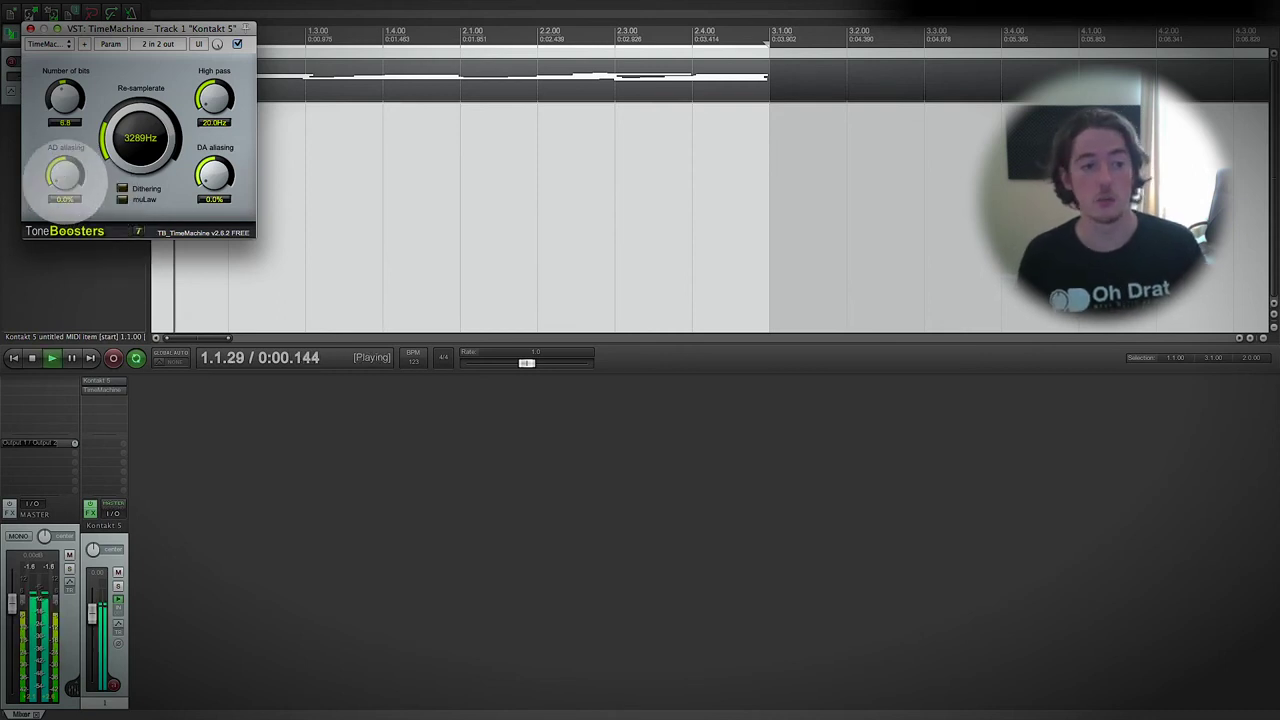
{"action": "left_click_drag", "start_coordinate": [65, 175], "coordinate": [62, 24]}
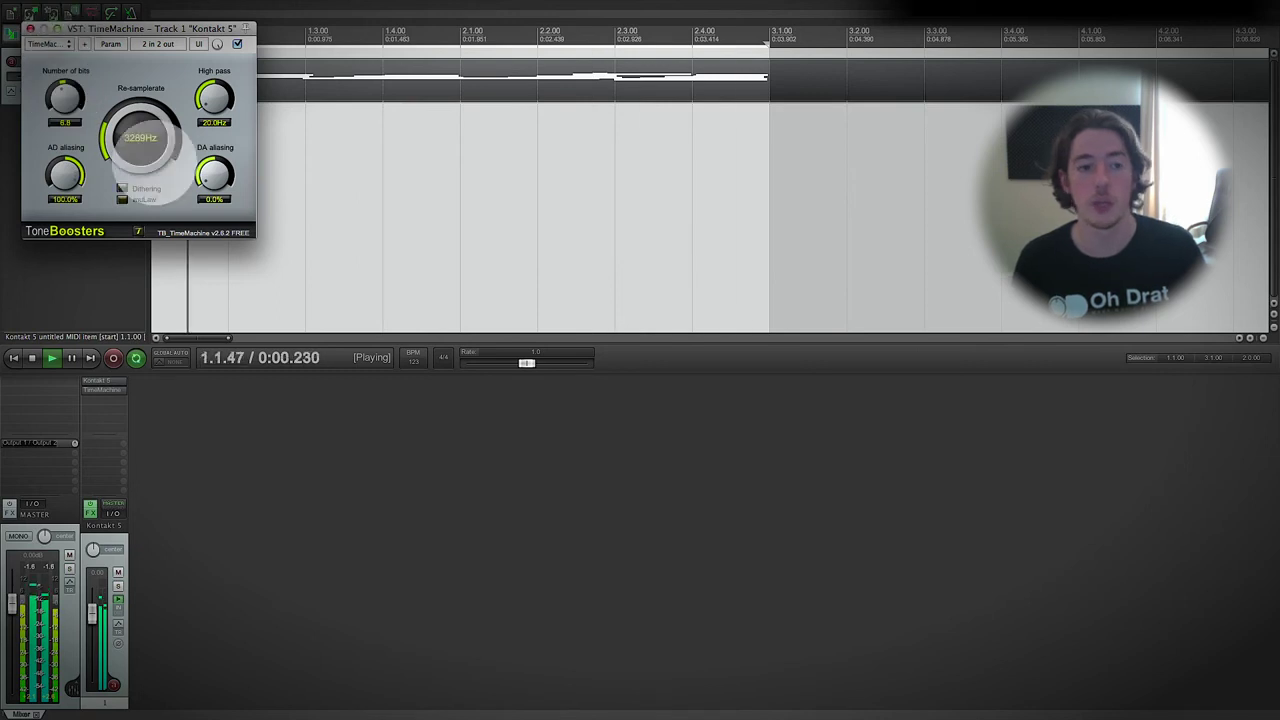
{"action": "left_click_drag", "start_coordinate": [64, 175], "coordinate": [58, 200]}
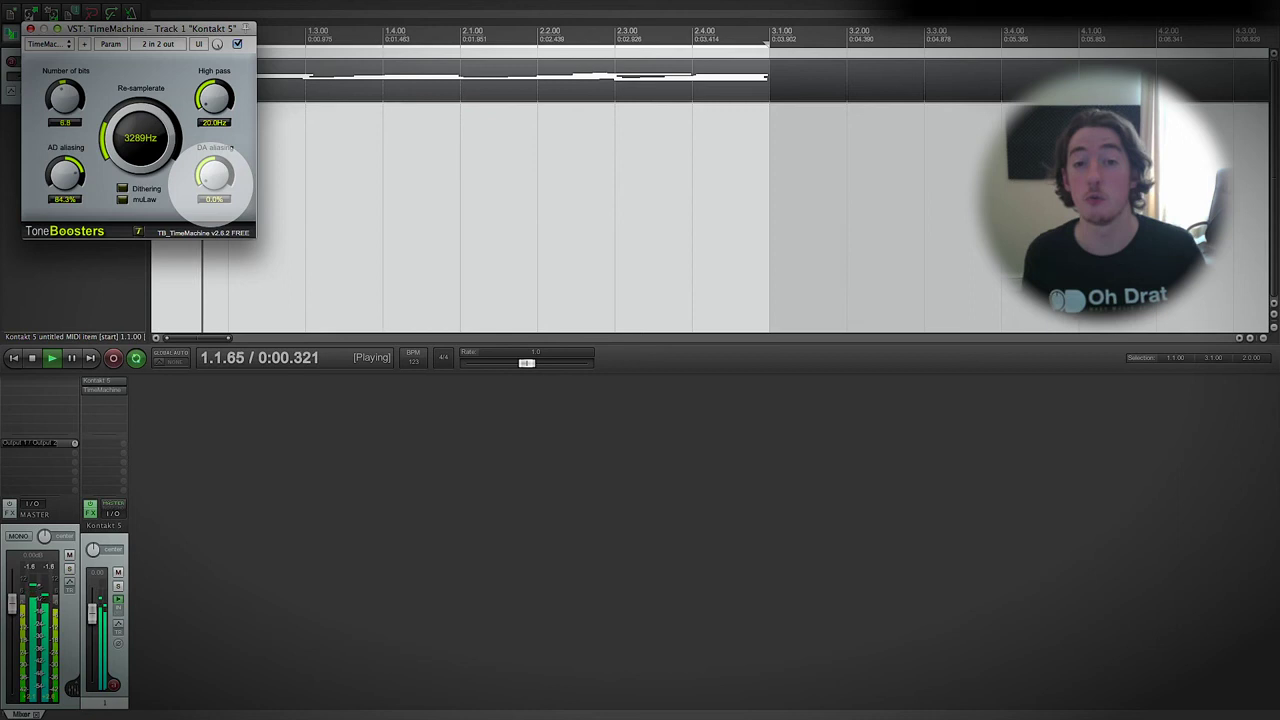
{"action": "left_click_drag", "start_coordinate": [213, 177], "coordinate": [213, 35]}
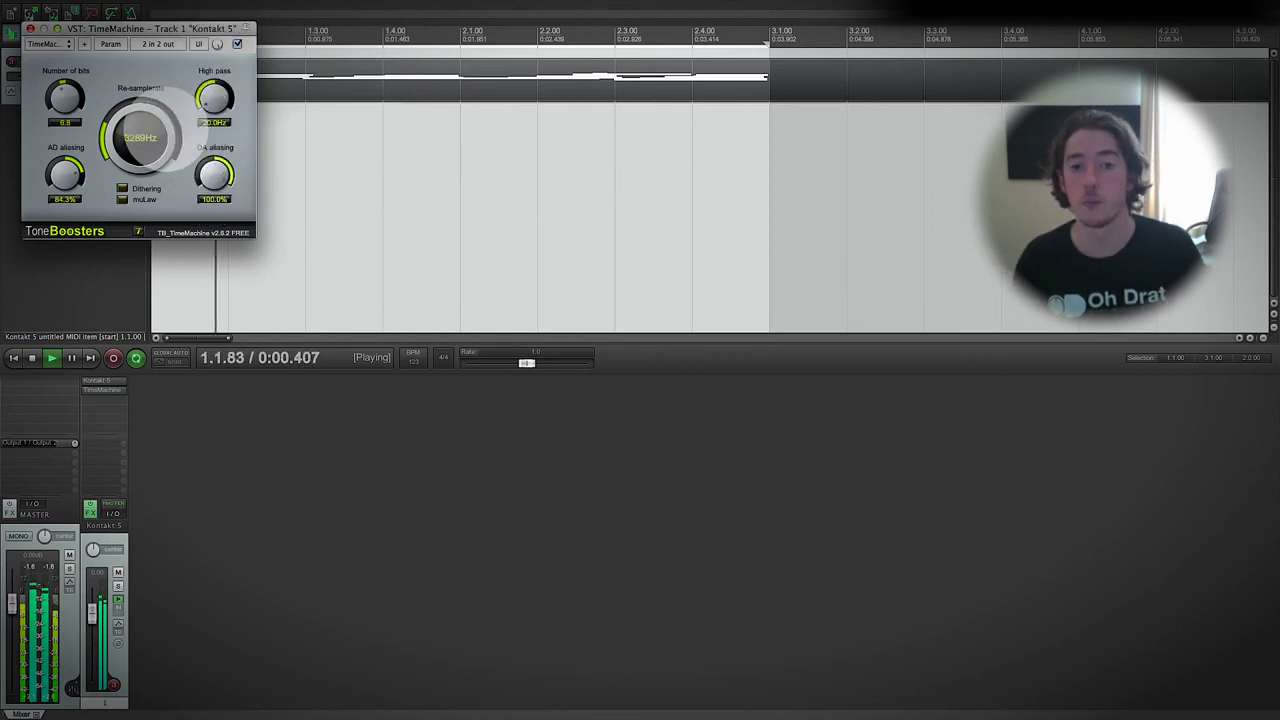
{"action": "left_click_drag", "start_coordinate": [140, 137], "coordinate": [103, 118]}
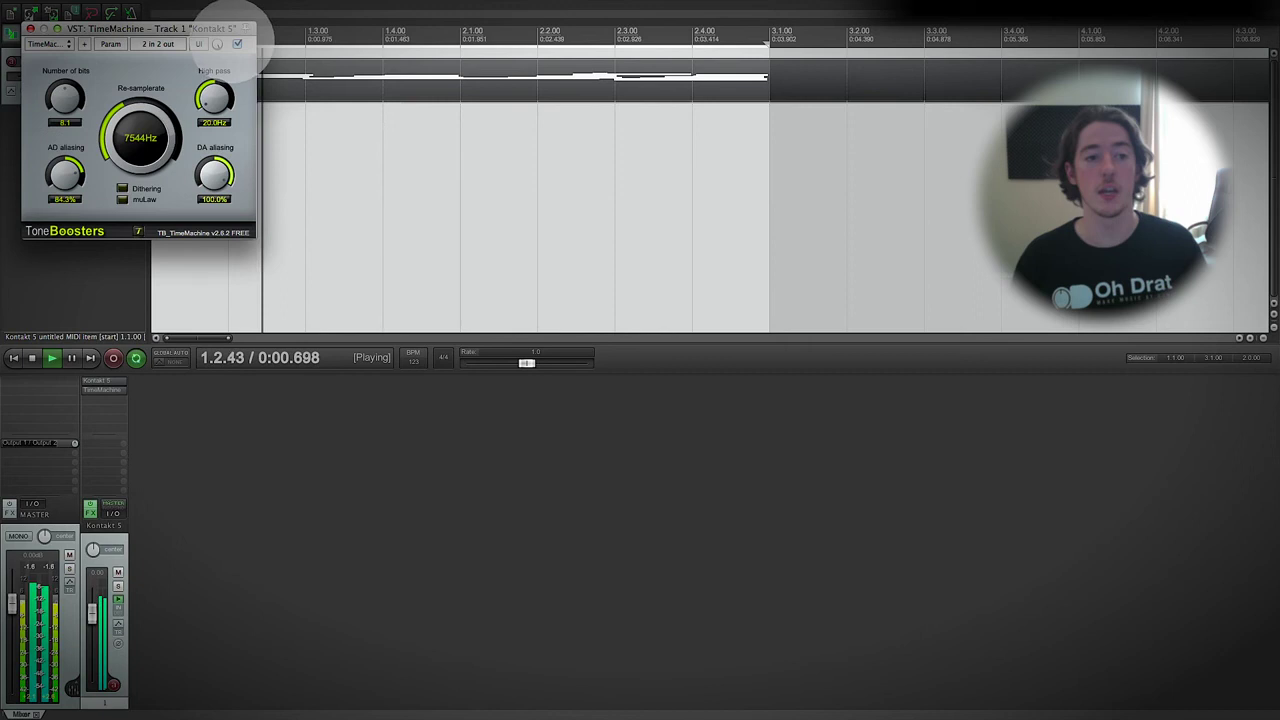
Lower DA aliasing to 83.3%, A/B it against the bypassed sound, then stop playback.
{"action": "left_click_drag", "start_coordinate": [214, 172], "coordinate": [214, 188]}
{"action": "left_click", "coordinate": [237, 44]}
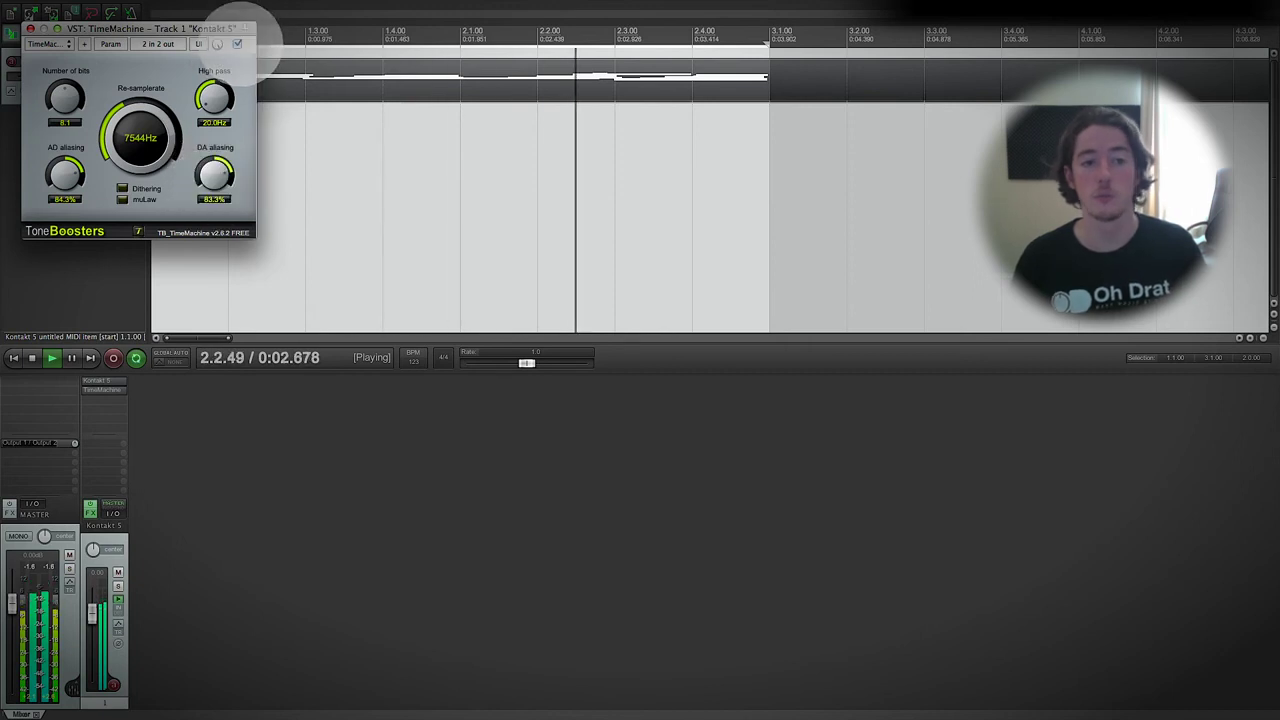
{"action": "left_click", "coordinate": [237, 44]}
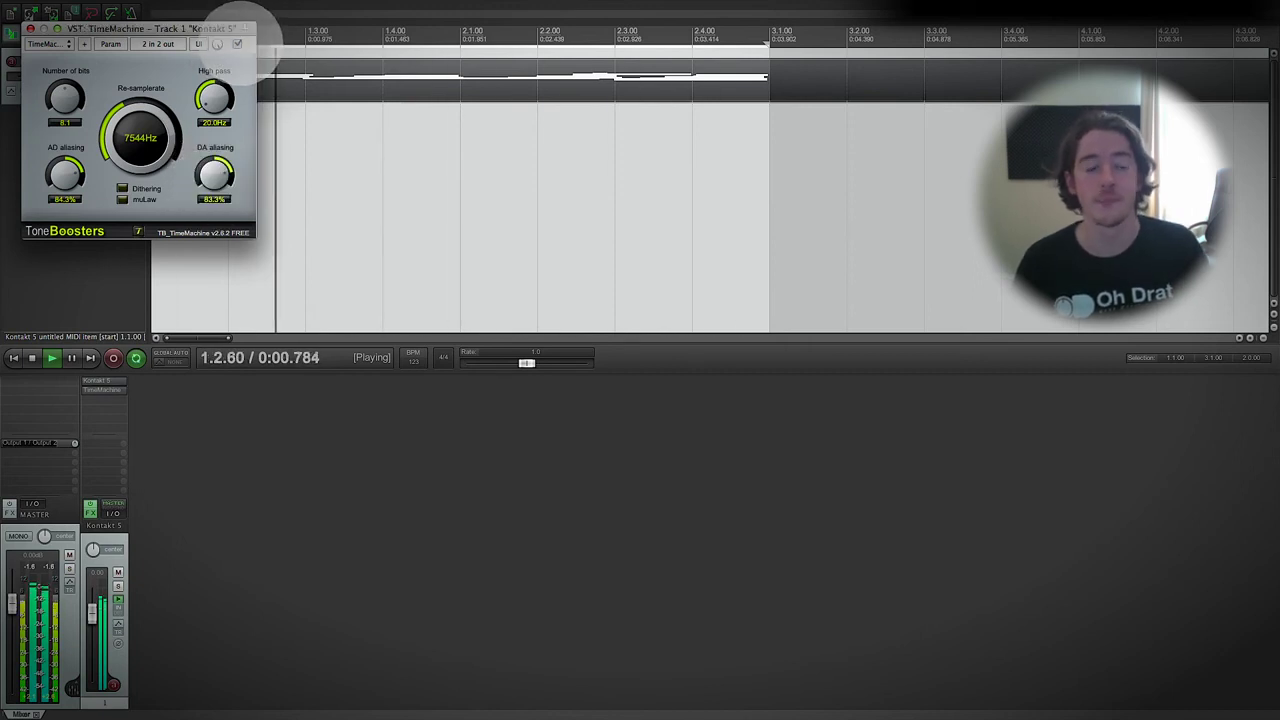
{"action": "key", "text": "space"}
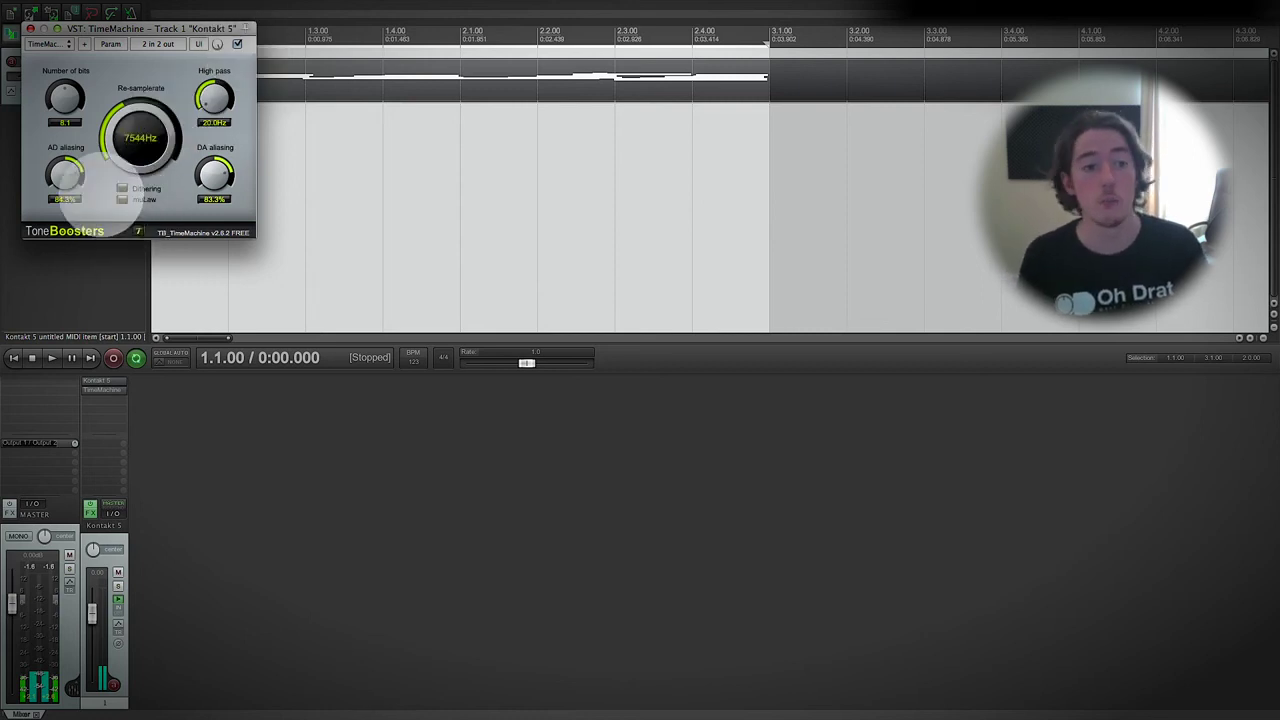
Raise the high pass cutoff to about 341.9Hz and, while playing, drop re-samplerate to 4498Hz.
{"action": "left_click_drag", "start_coordinate": [213, 97], "coordinate": [214, 114]}
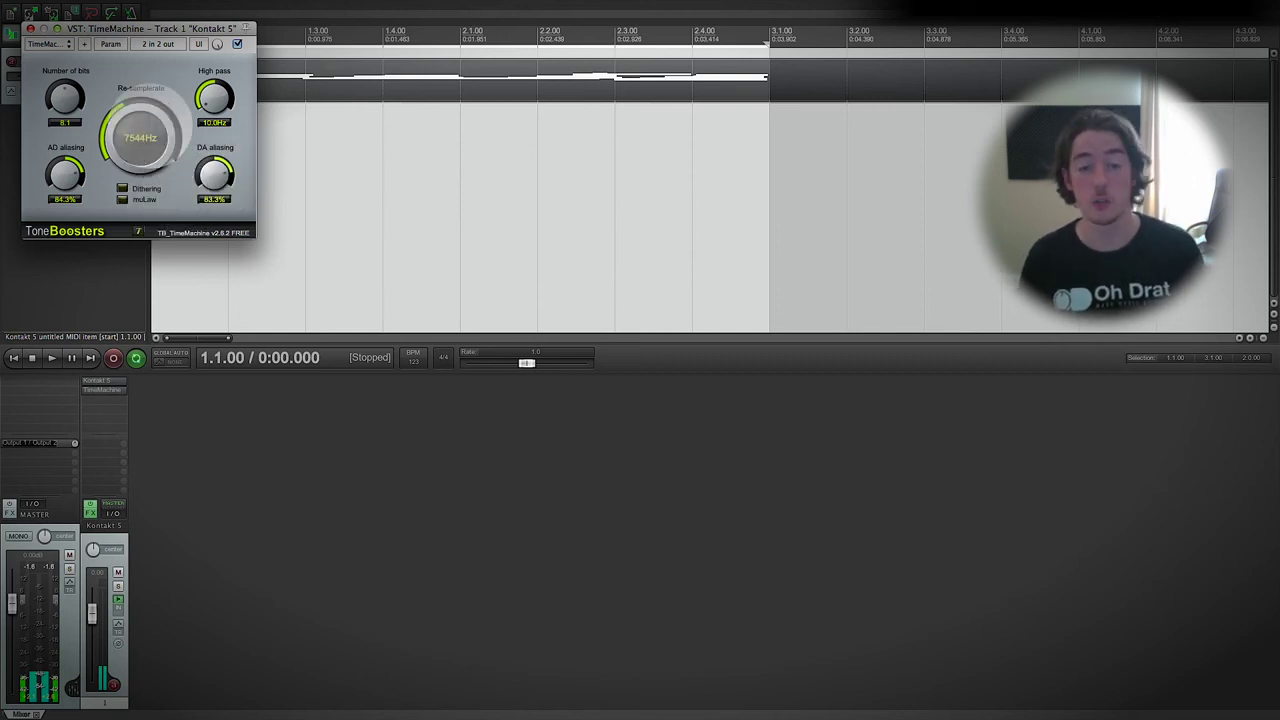
{"action": "left_click_drag", "start_coordinate": [213, 104], "coordinate": [140, 155]}
{"action": "key", "text": "space"}
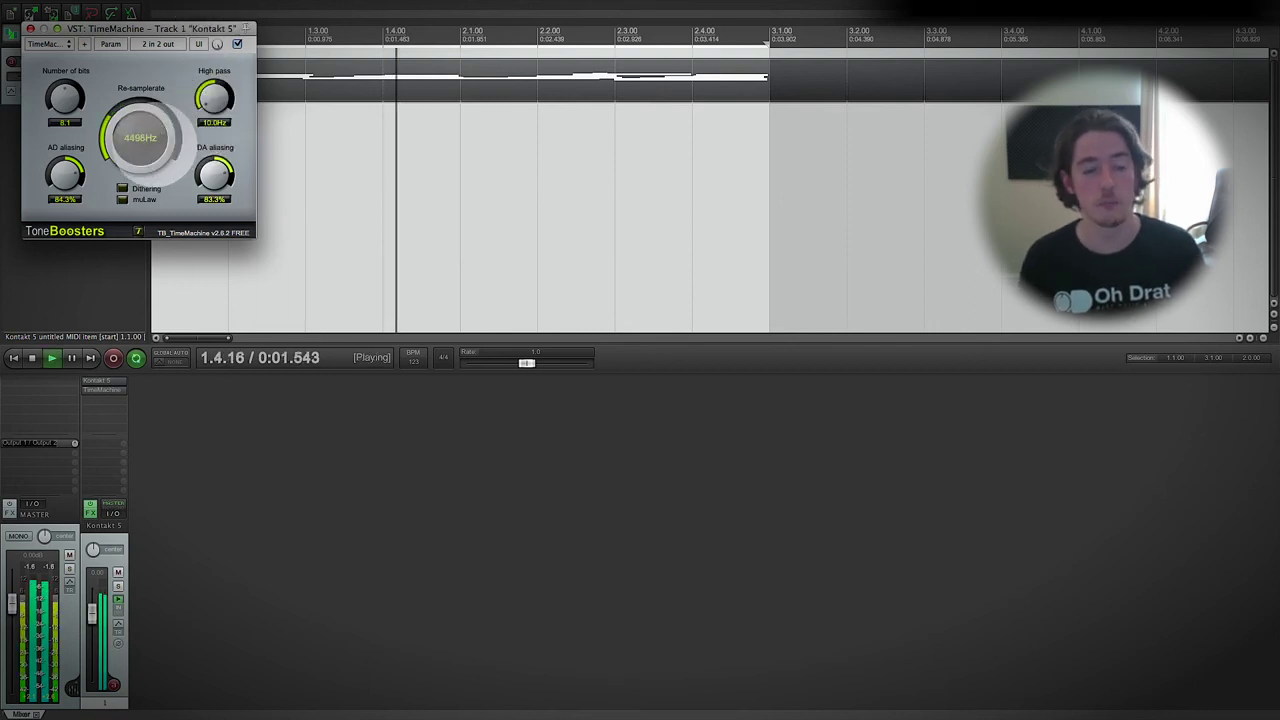
{"action": "left_click_drag", "start_coordinate": [212, 106], "coordinate": [215, 8]}
Stop playback with the high pass cutoff now at 1000.0Hz.
{"action": "key", "text": "space"}
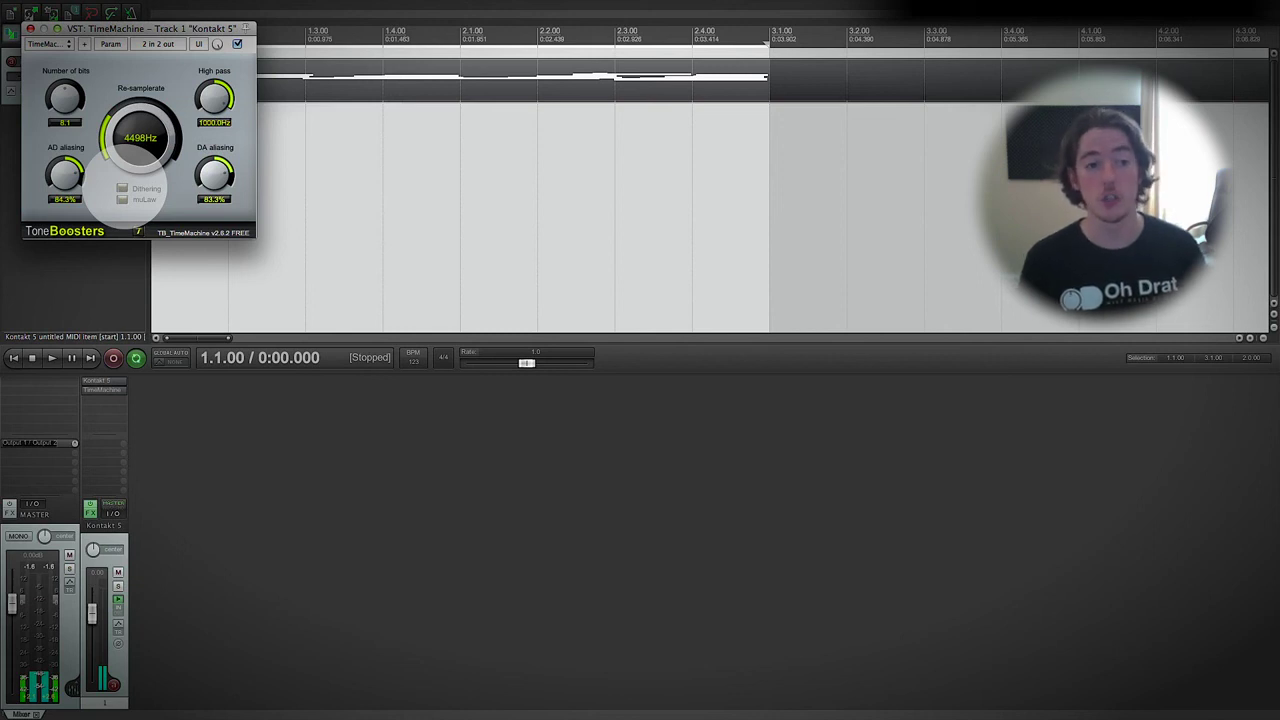
{"action": "key", "text": "space"}
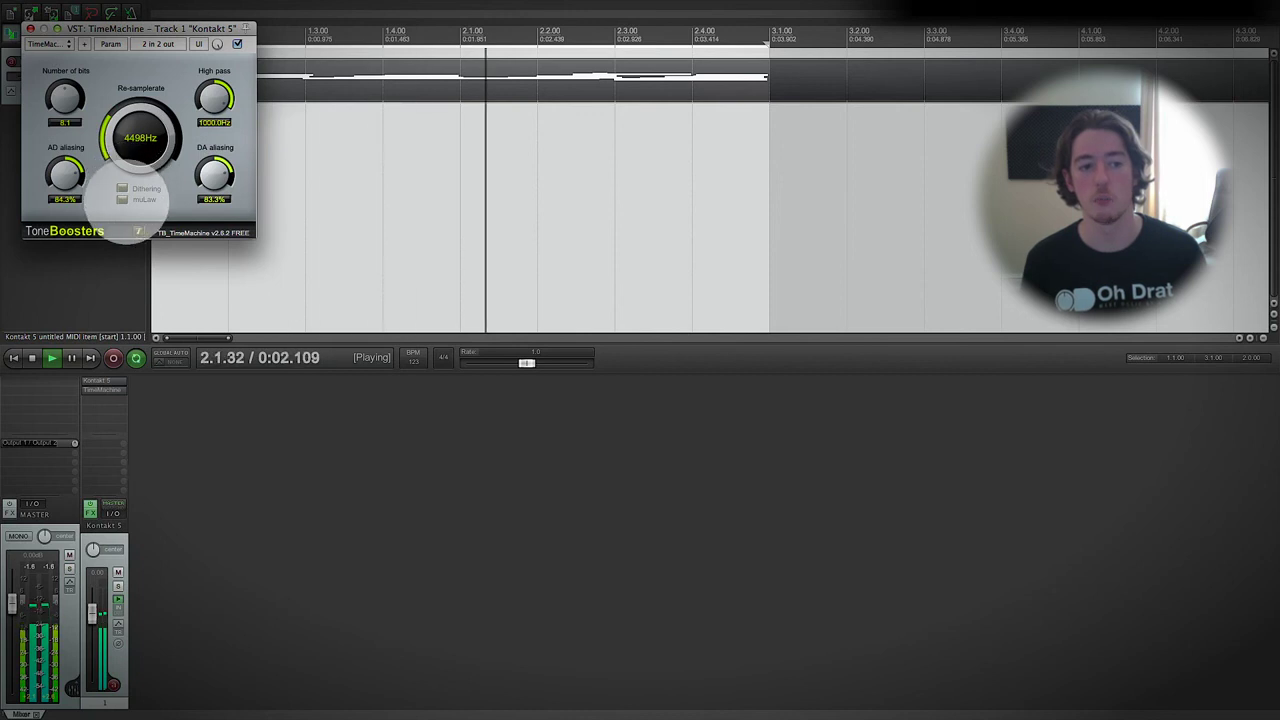
{"action": "left_click", "coordinate": [122, 199]}
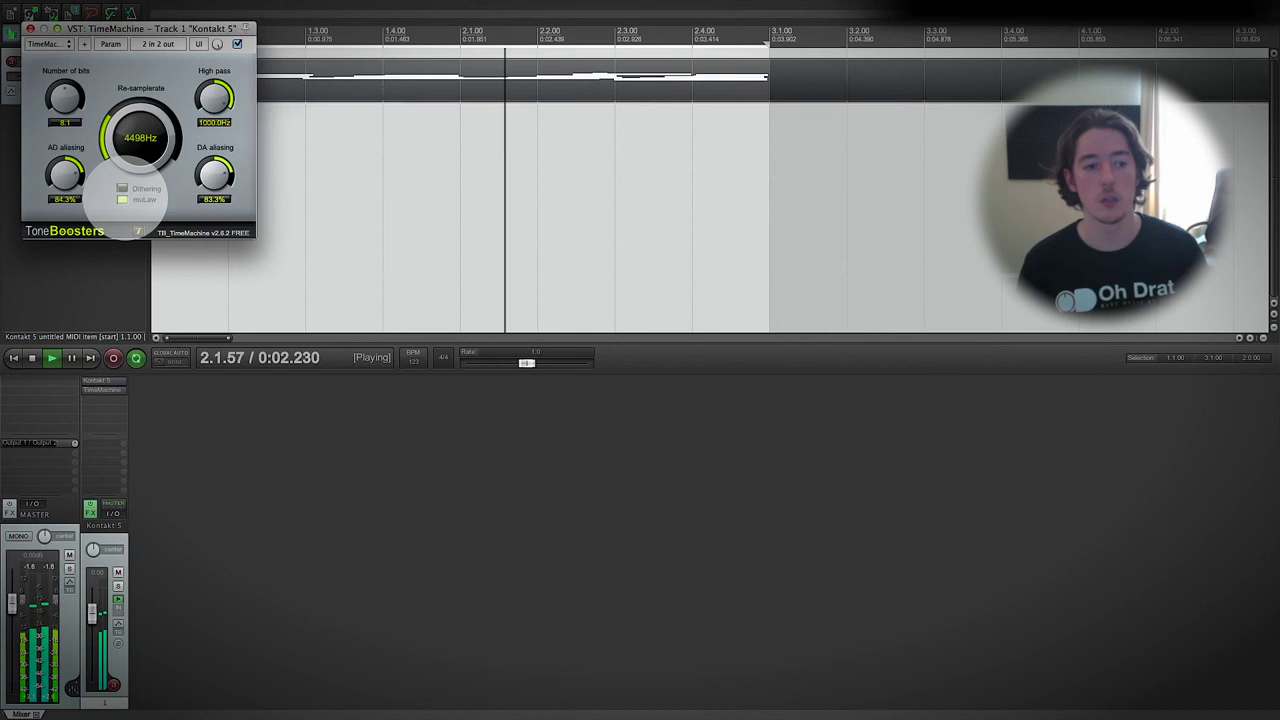
{"action": "left_click", "coordinate": [122, 199]}
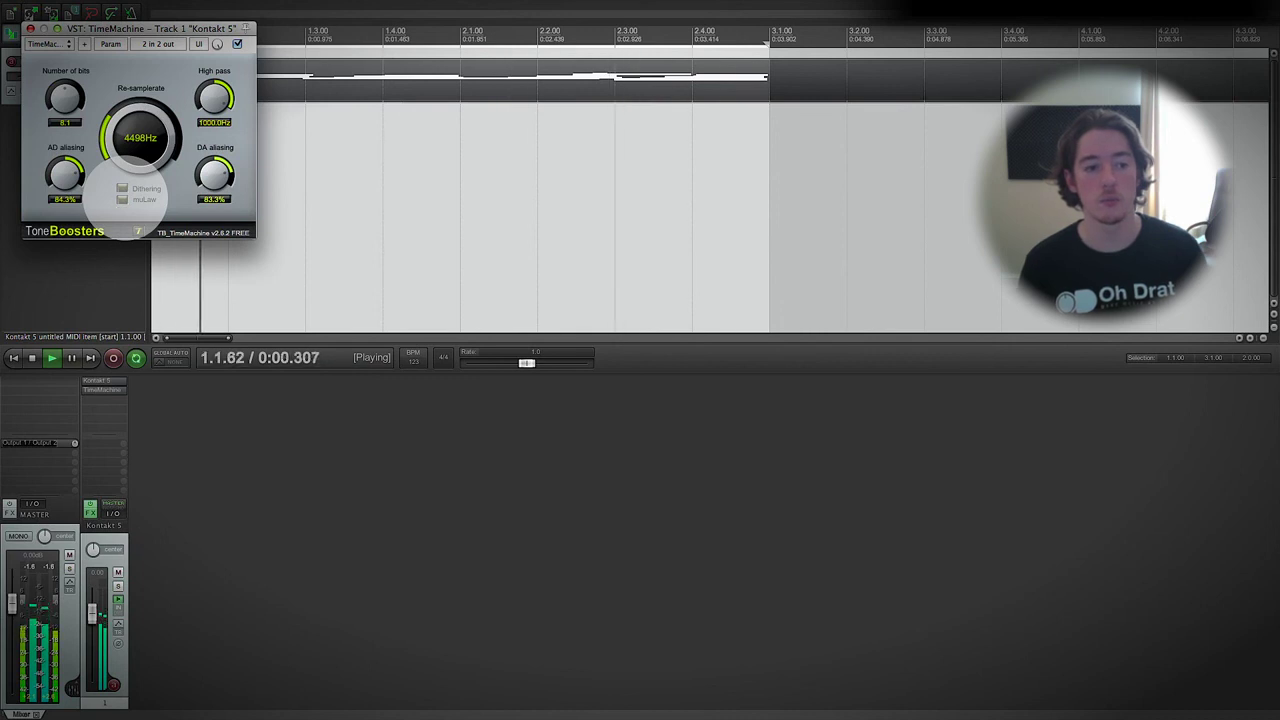
{"action": "key", "text": "space"}
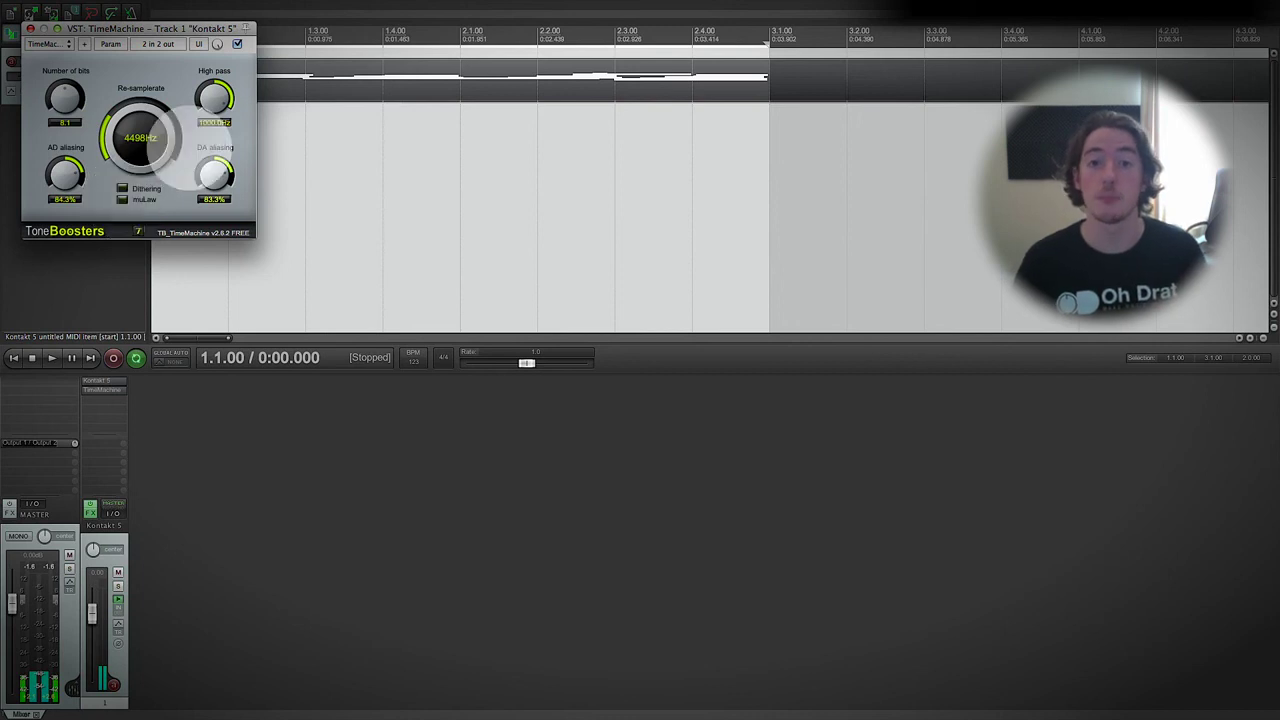
Lower TimeMachine's high pass cutoff from 1000.0Hz to about 105.8Hz.
{"action": "left_click_drag", "start_coordinate": [226, 104], "coordinate": [228, 90]}
{"action": "left_click_drag", "start_coordinate": [214, 195], "coordinate": [210, 200]}
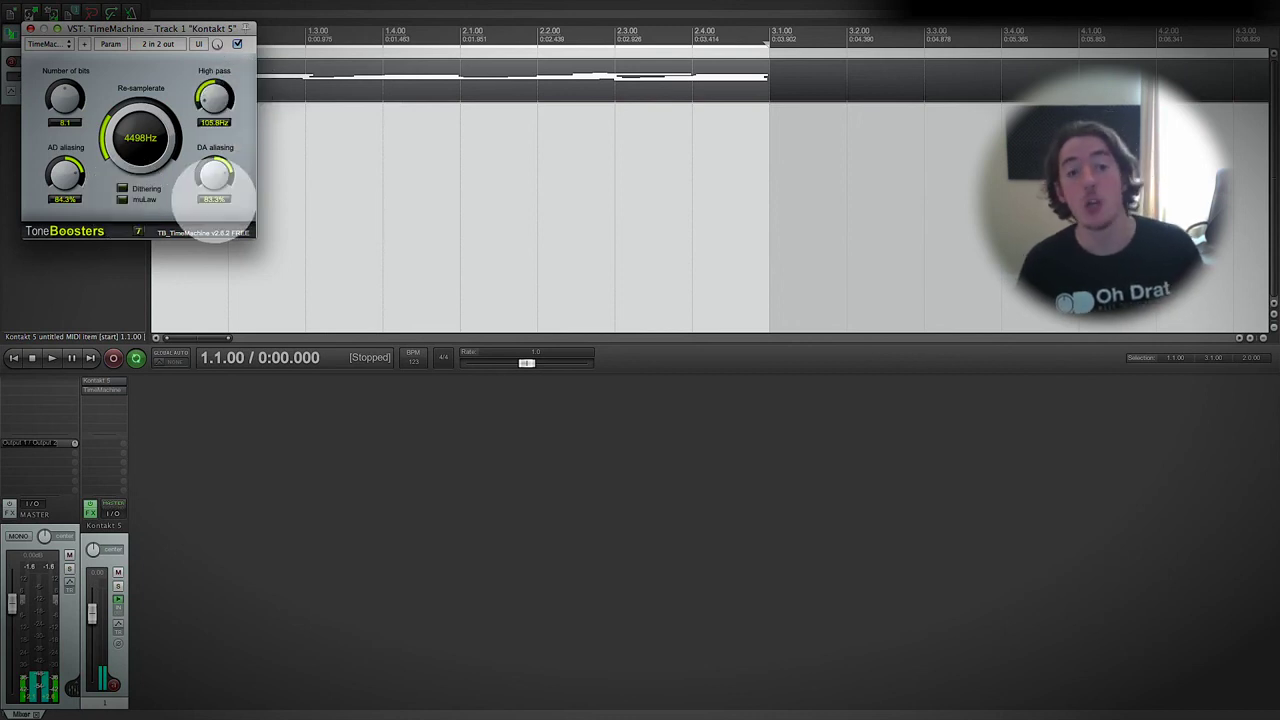